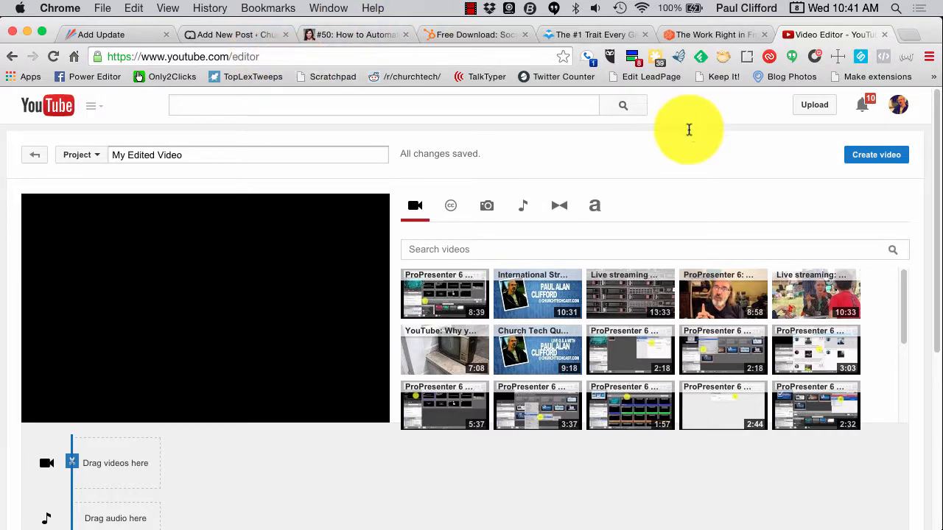
Rename the project as "Funny welcome video"
click(260, 54)
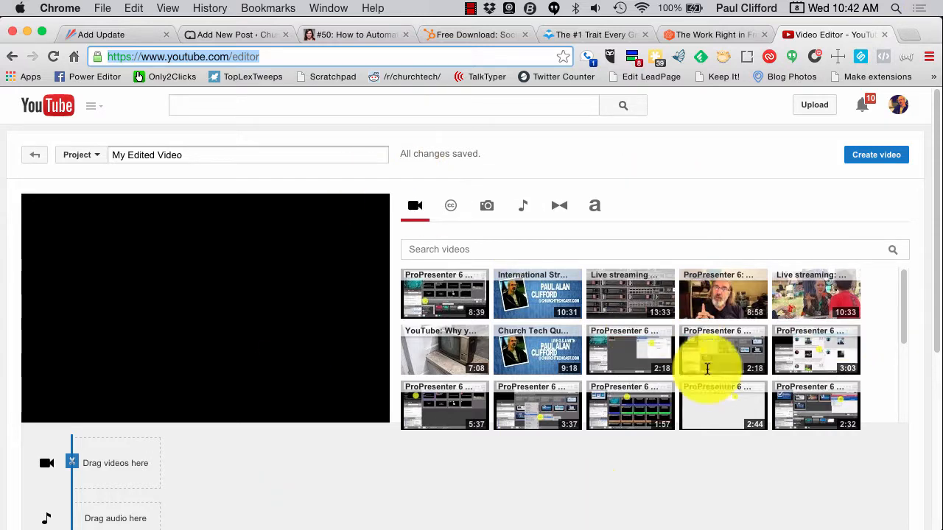
click(183, 155)
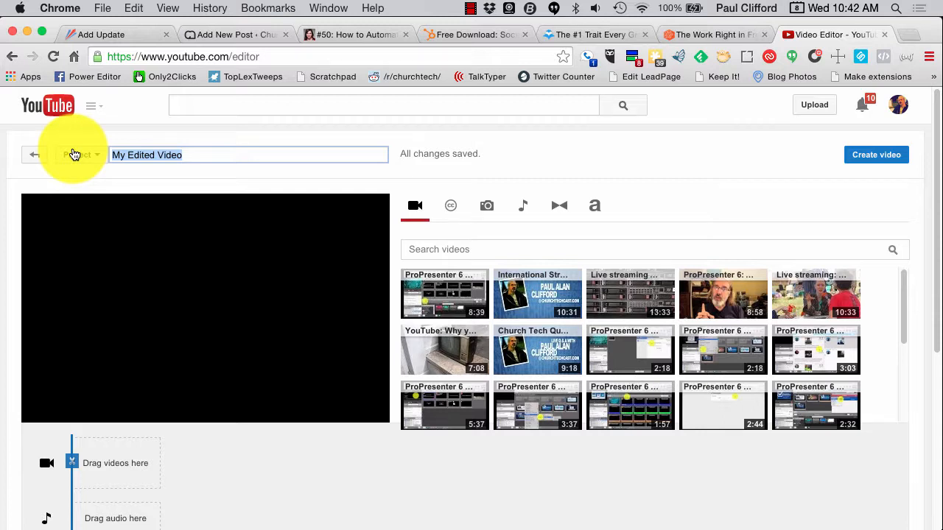
text(Funn)
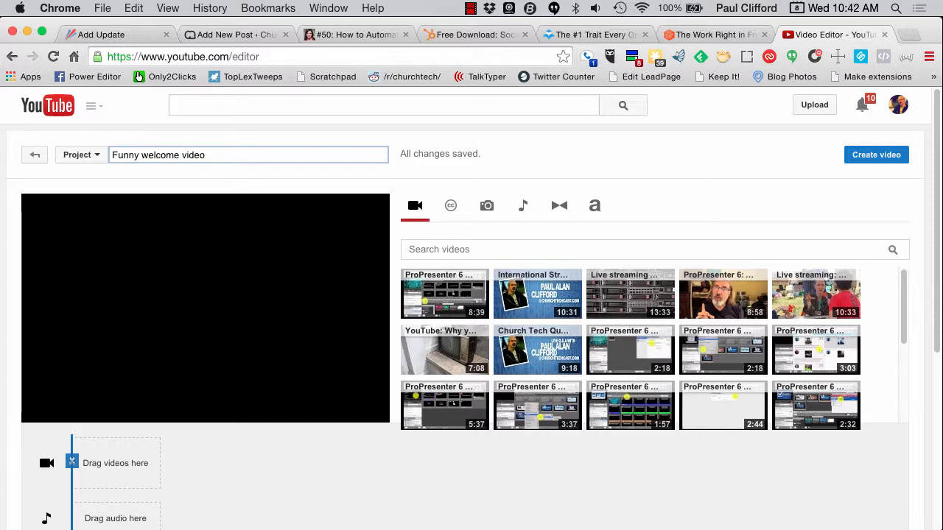
click(358, 511)
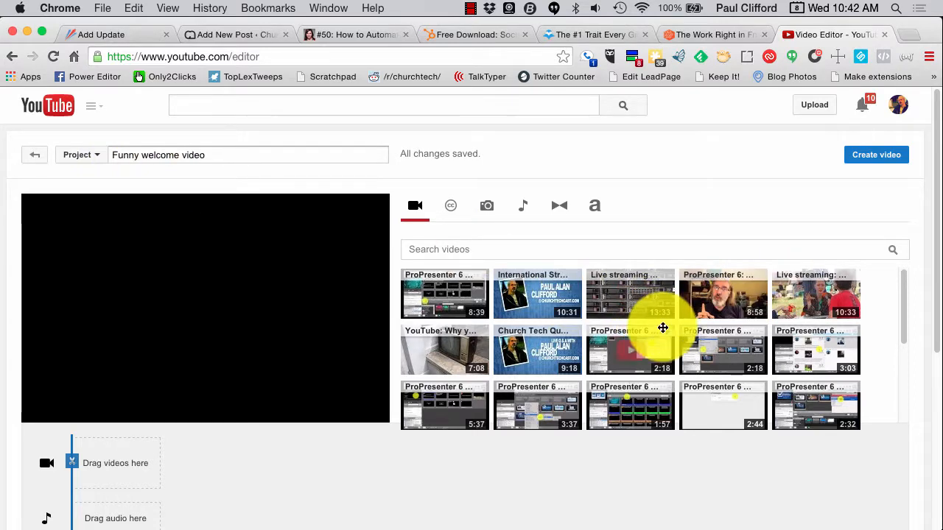
Add the 8:39 ProPresenter 6 video from the video library to the empty video track of the timeline
scroll(663, 329, down, 5)
scroll(663, 331, down, 5)
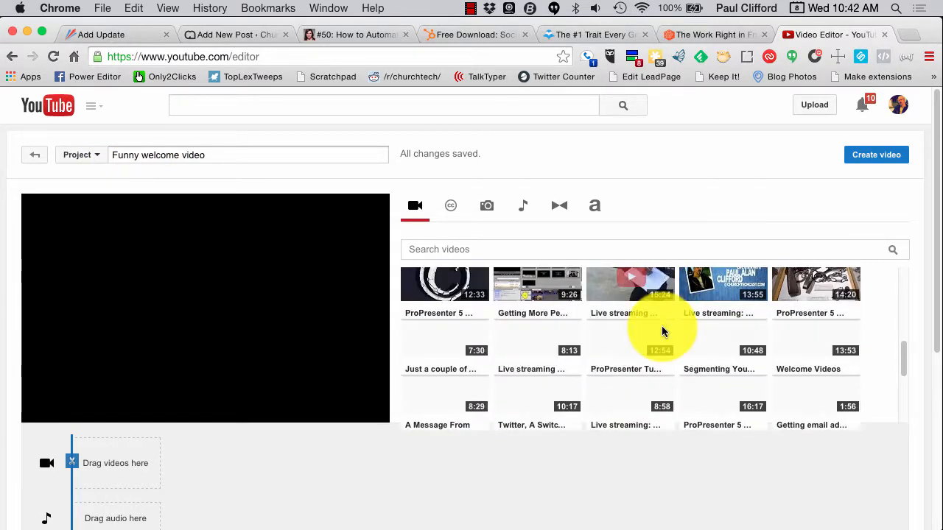
scroll(663, 327, up, 10)
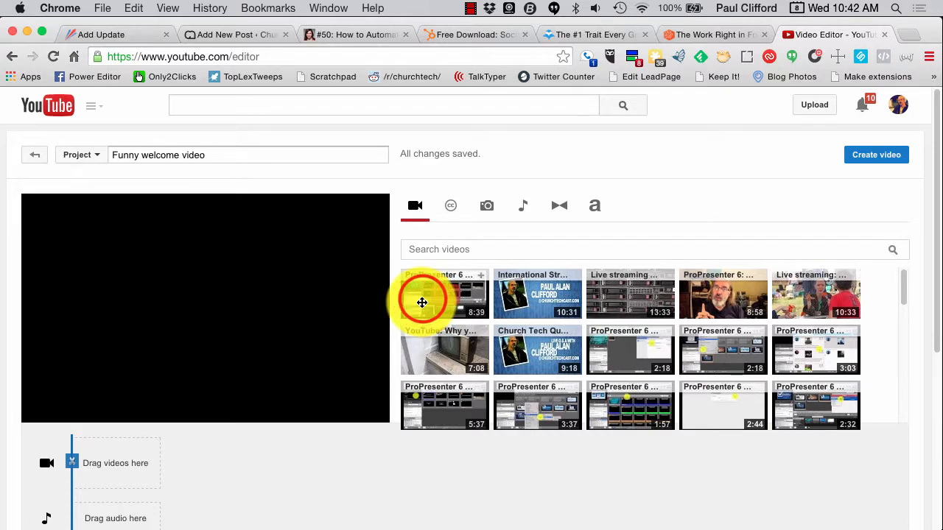
drag(424, 300, 118, 463)
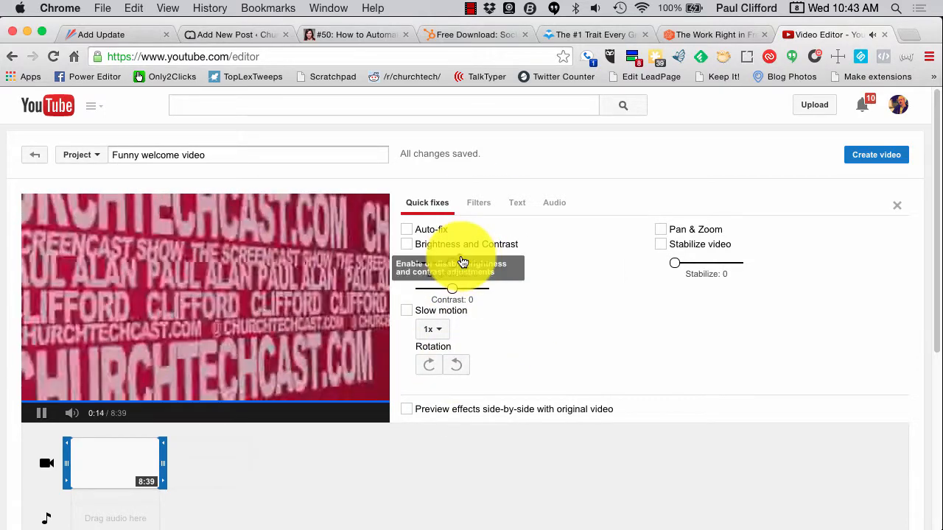
Examine the filter, text and audio options available for the video clip and preview its playback
click(478, 204)
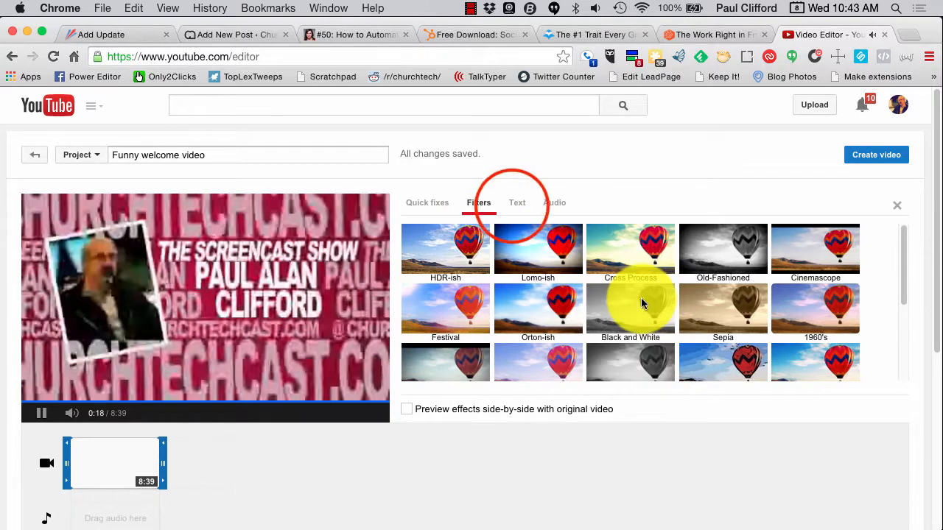
click(514, 204)
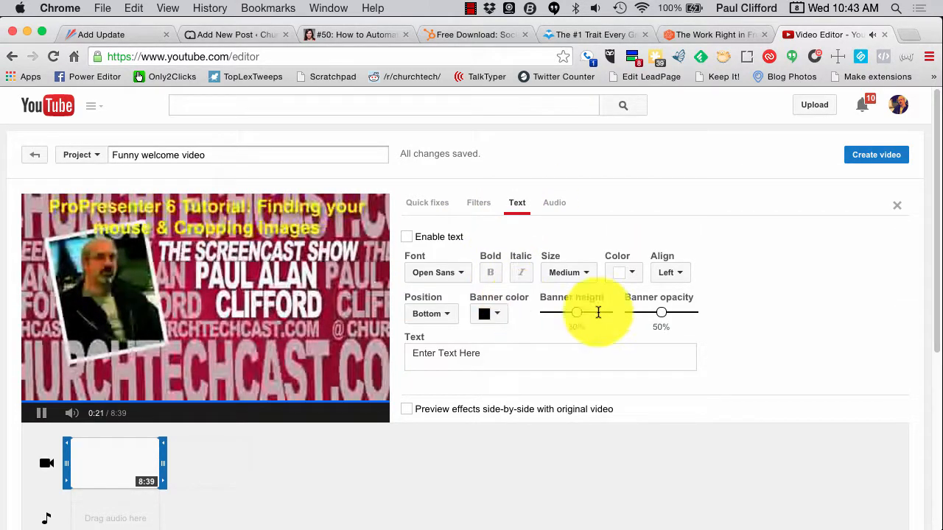
click(558, 204)
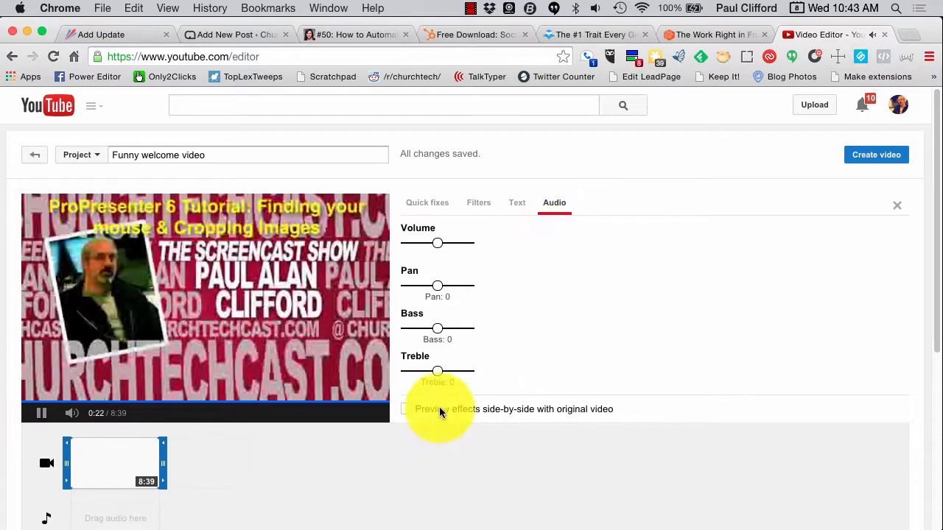
click(439, 457)
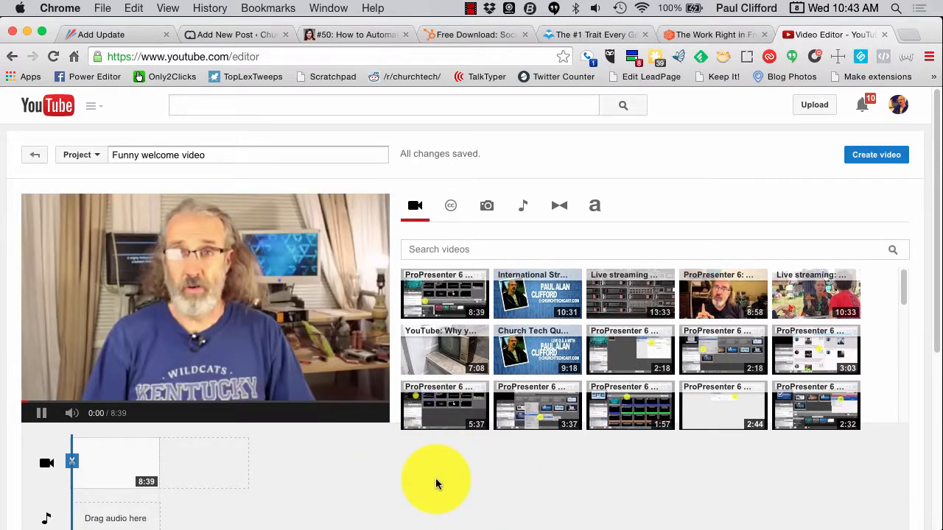
click(46, 421)
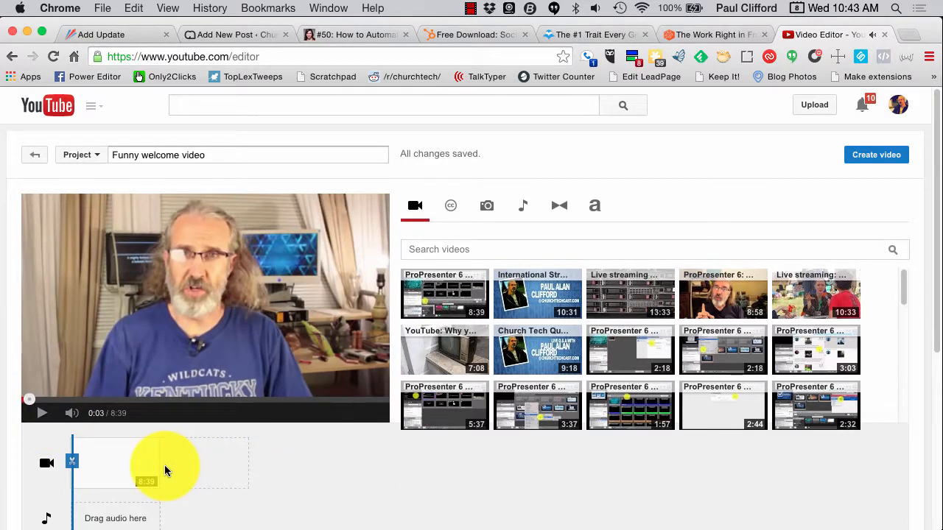
click(112, 469)
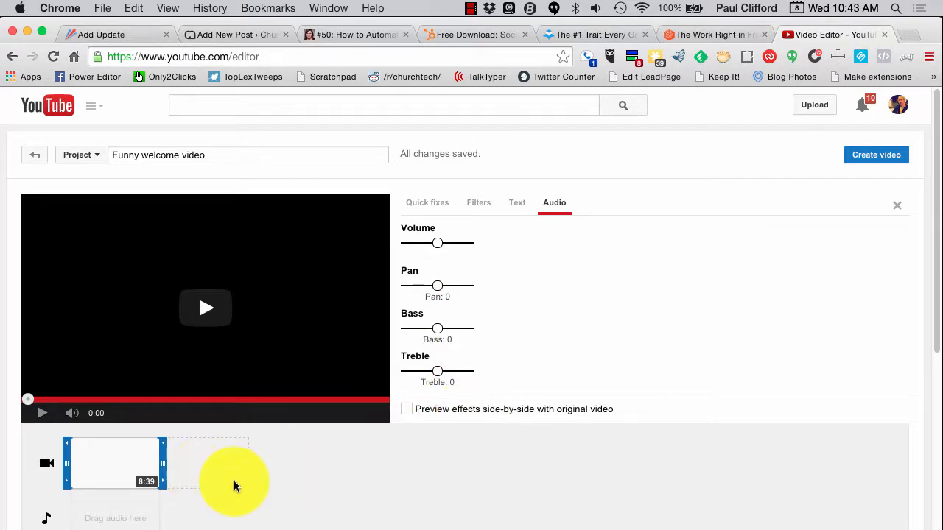
key(space)
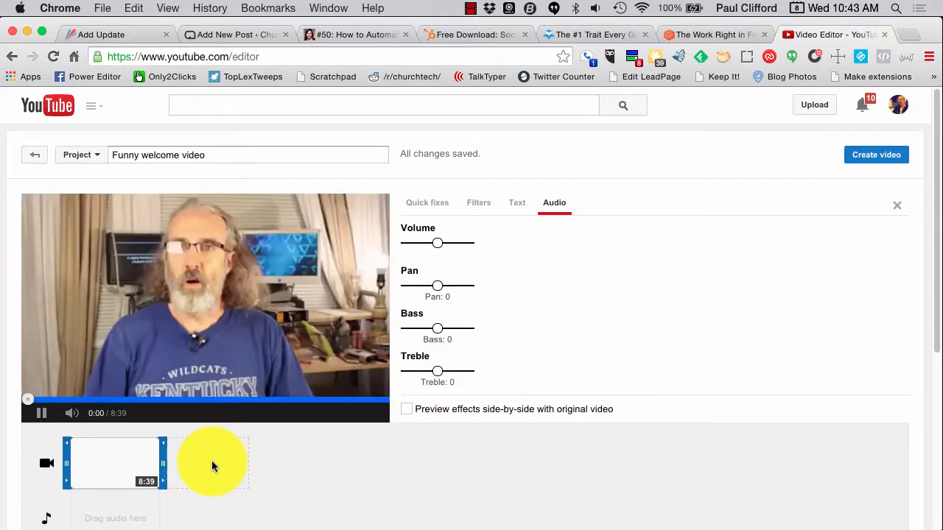
click(212, 465)
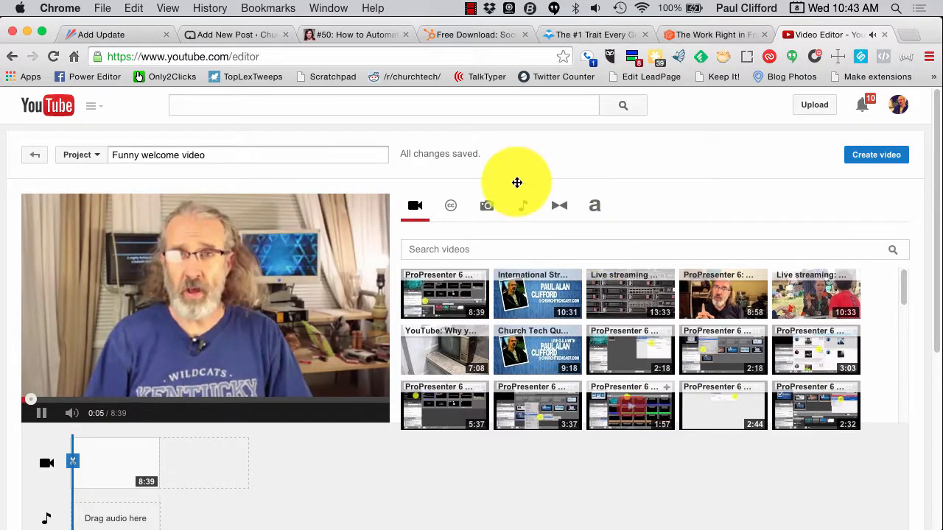
Add the Scrapbook Photos and Headshots albums to the project's photo collection
click(450, 210)
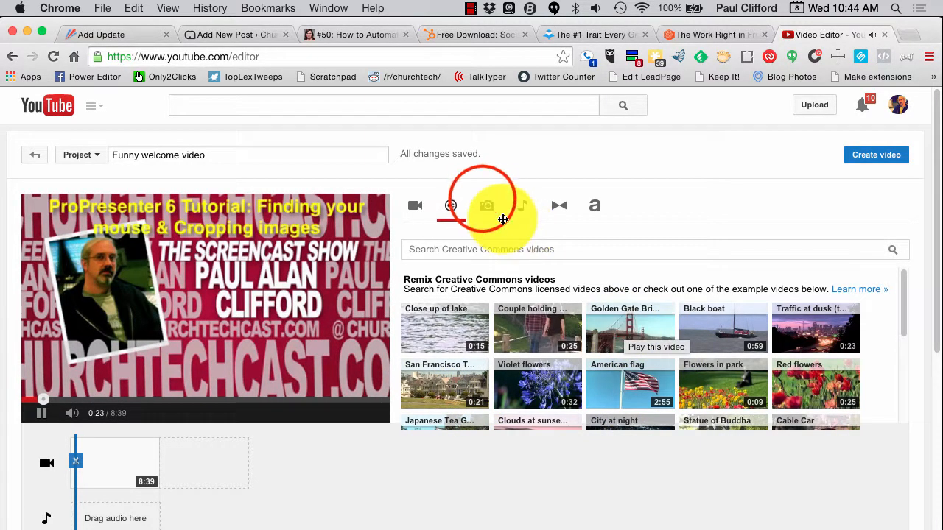
click(482, 201)
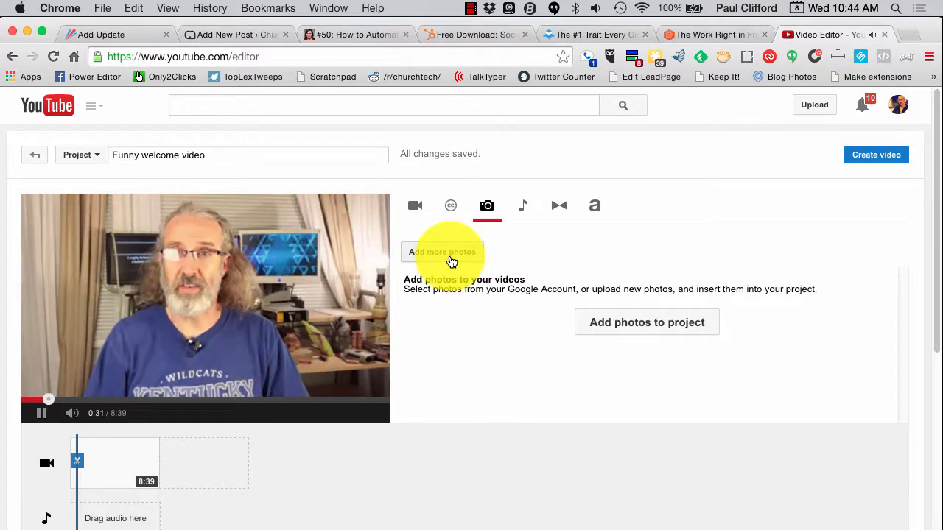
click(618, 326)
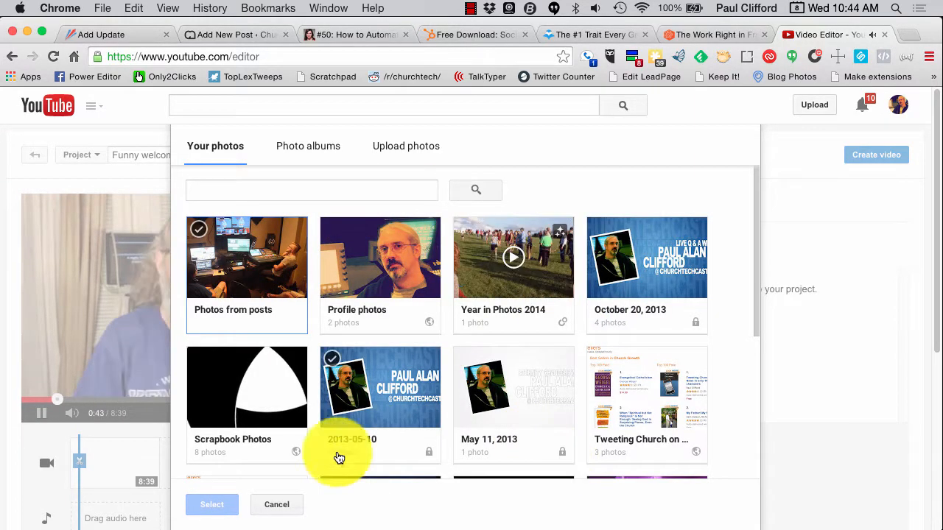
click(405, 146)
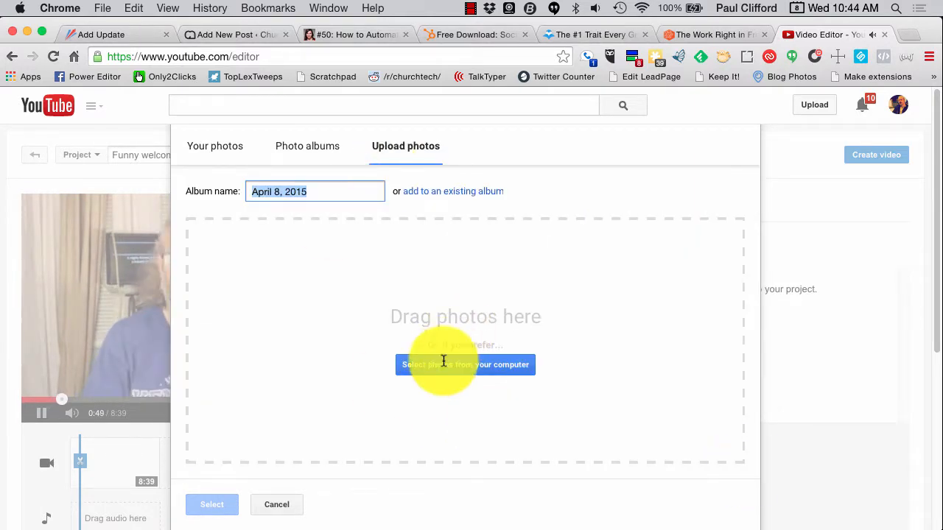
click(310, 147)
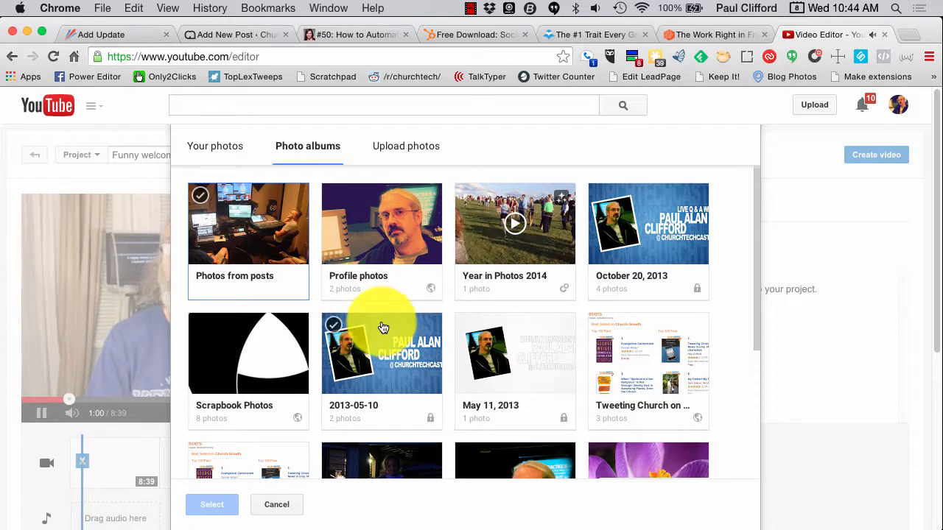
click(272, 363)
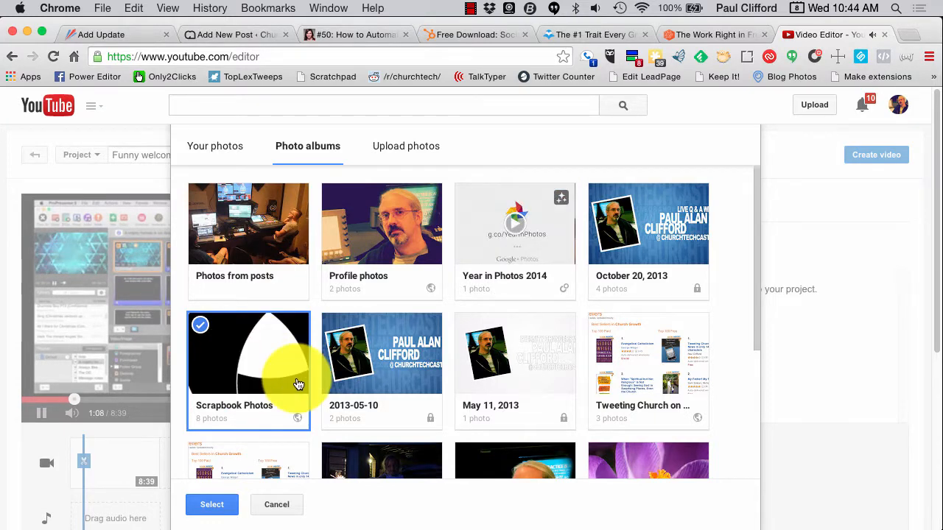
scroll(299, 383, down, 5)
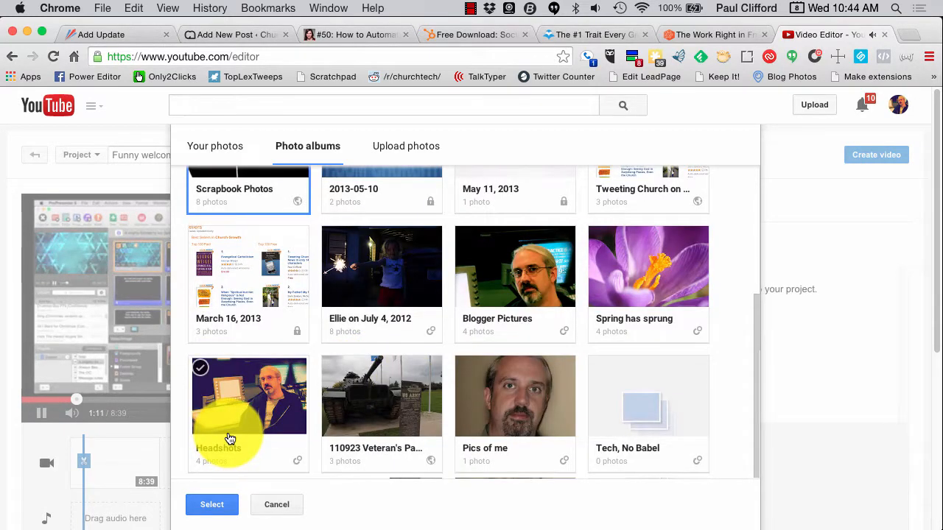
click(243, 412)
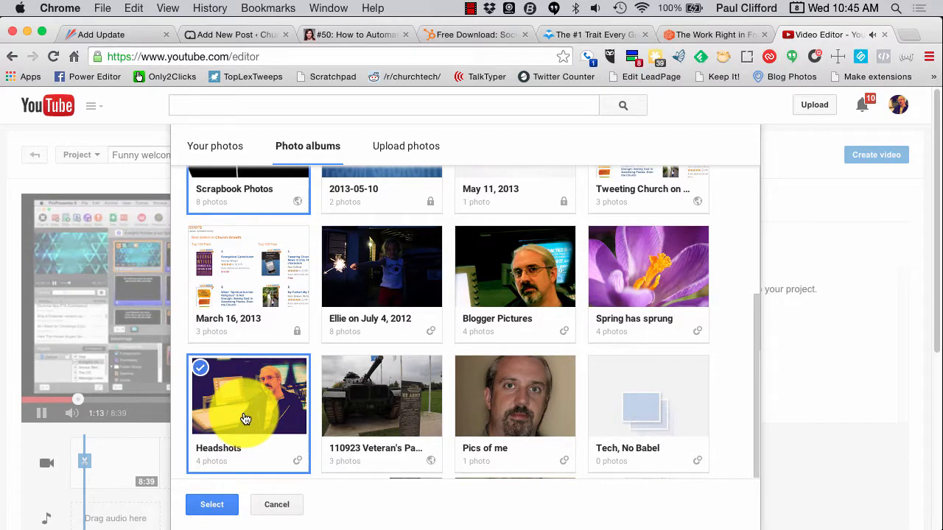
click(205, 507)
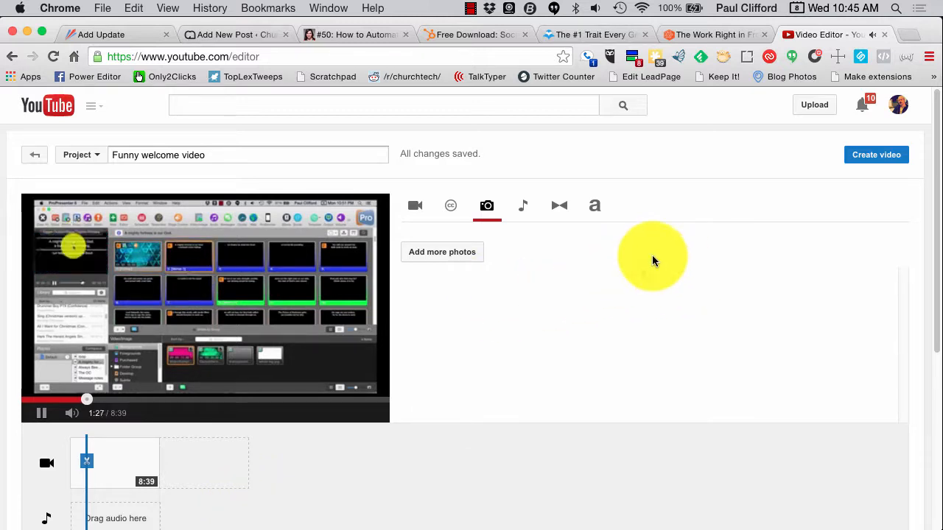
Insert the logo-slice_01.png photo at the start of the timeline, ahead of the ProPresenter 6 video clip
click(42, 418)
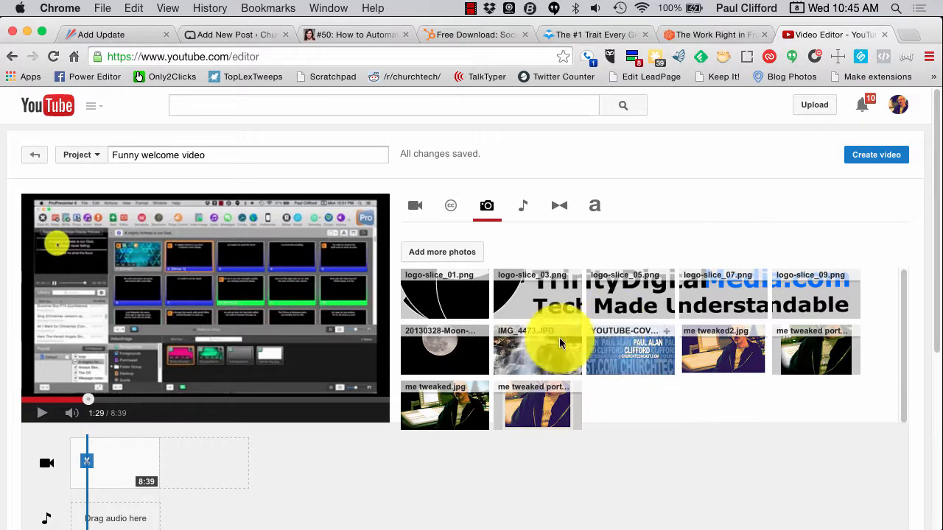
scroll(562, 353, down, 5)
scroll(562, 354, up, 5)
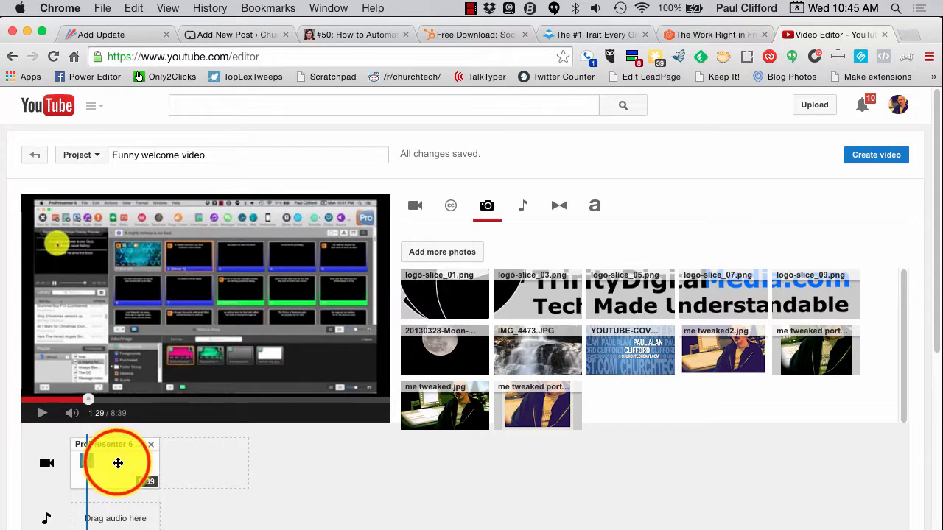
drag(118, 461, 210, 464)
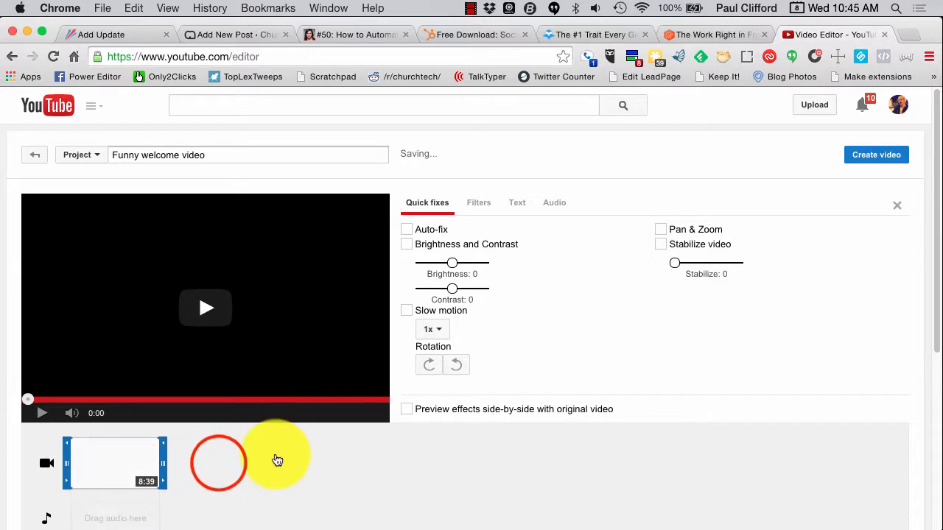
click(221, 465)
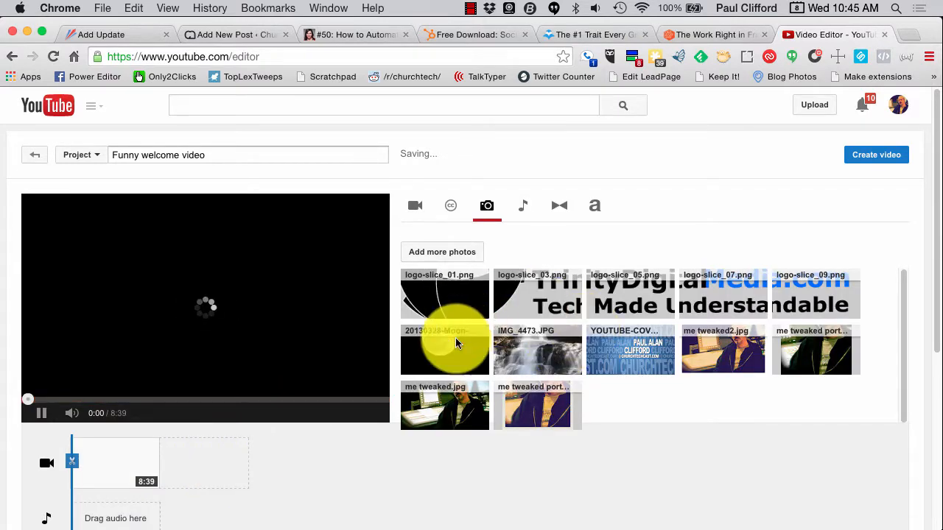
drag(444, 324, 77, 466)
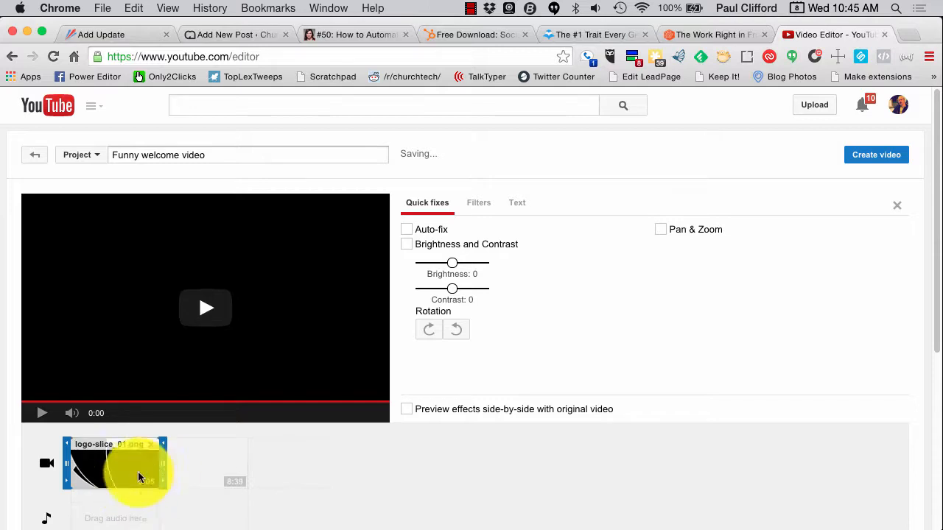
click(288, 477)
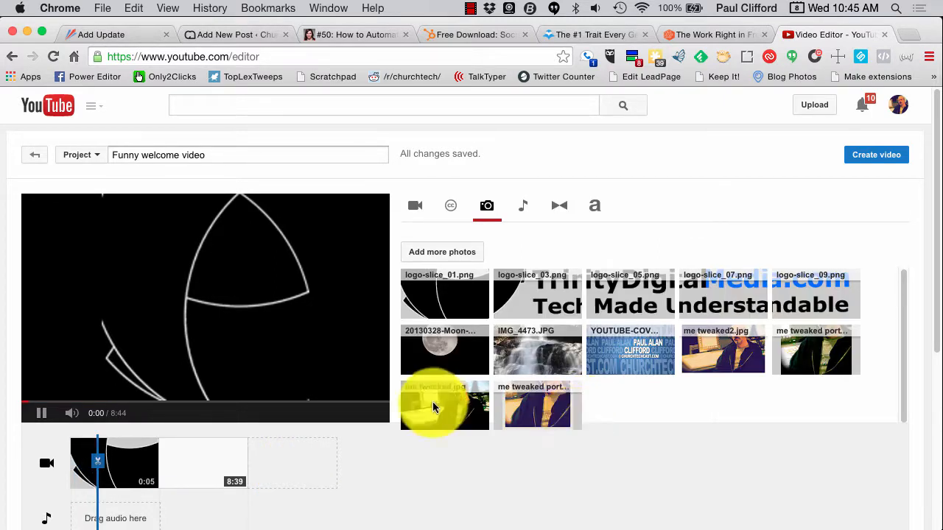
Append the "me tweaked.jpg" photo after the video clip and extend its duration to about 15 seconds
drag(447, 403, 300, 466)
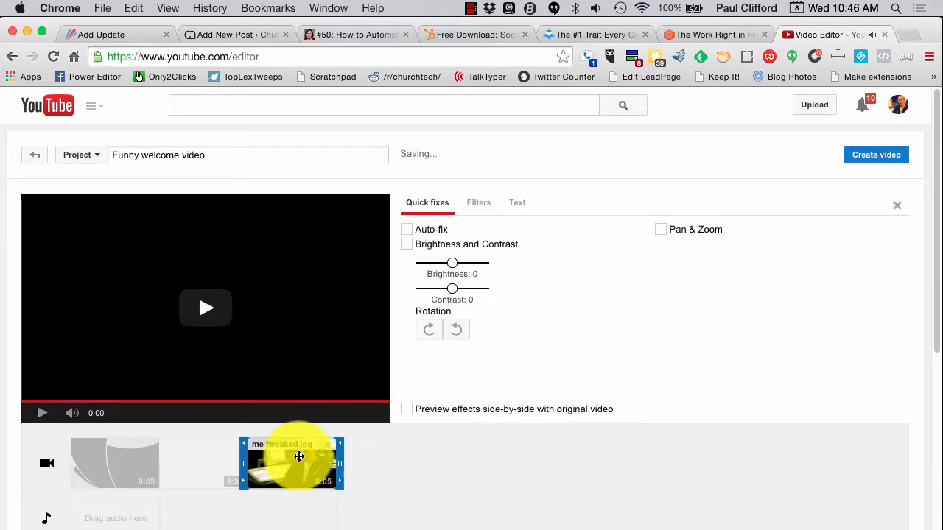
click(339, 467)
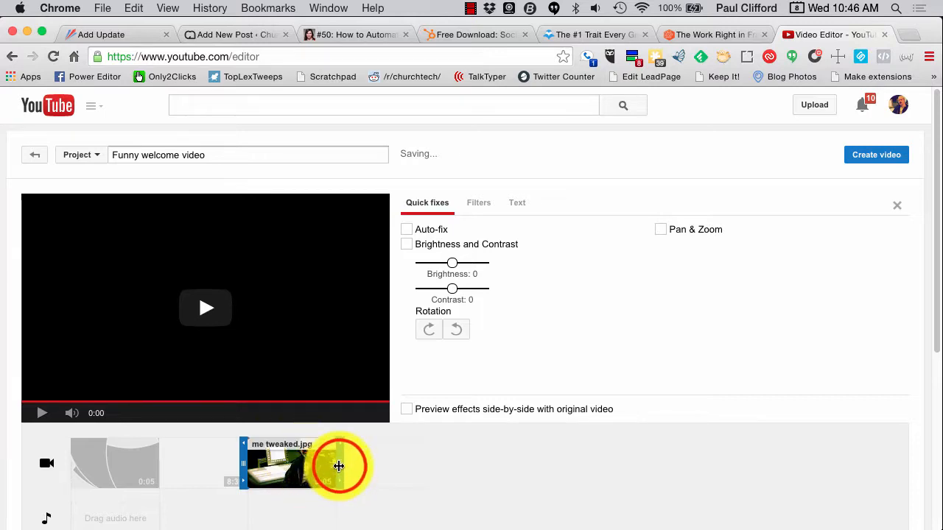
drag(343, 466, 417, 458)
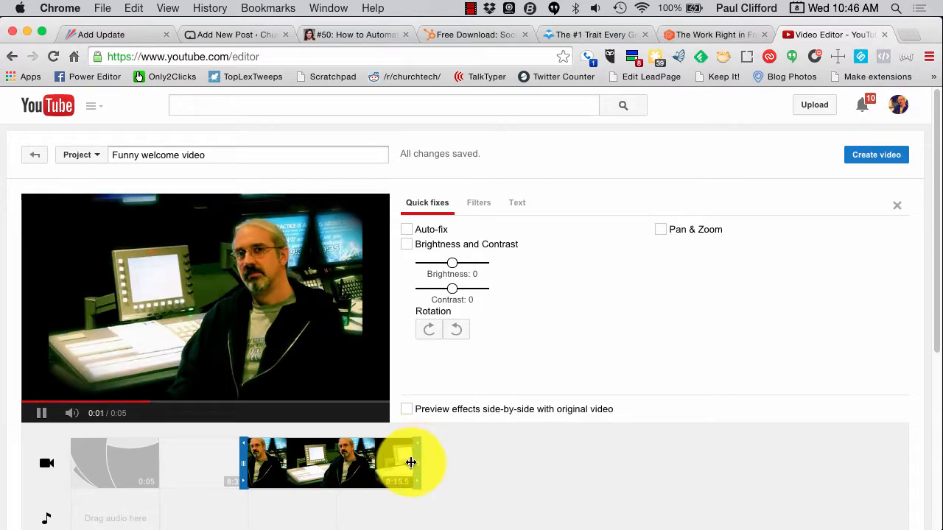
Shorten the logo-slice_01.png photo at the start of the timeline to about 2 seconds
click(134, 461)
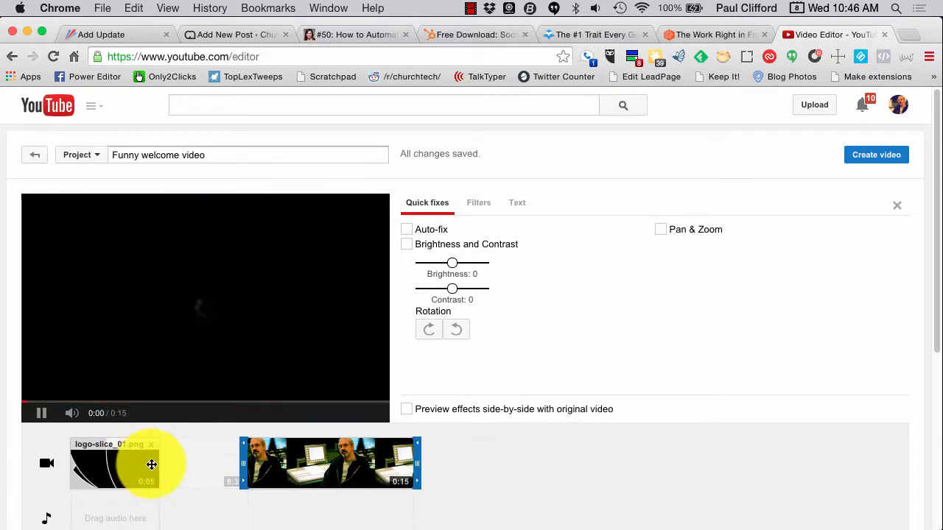
click(132, 463)
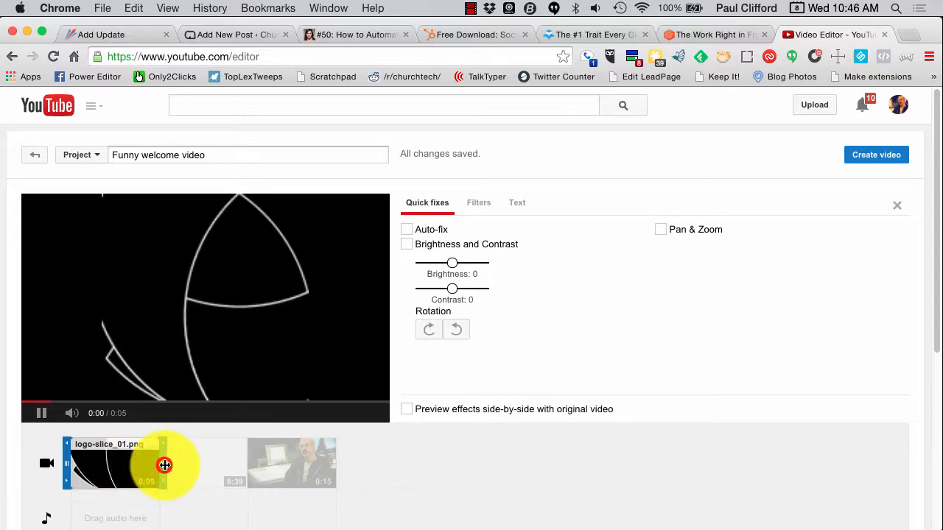
drag(164, 465, 130, 463)
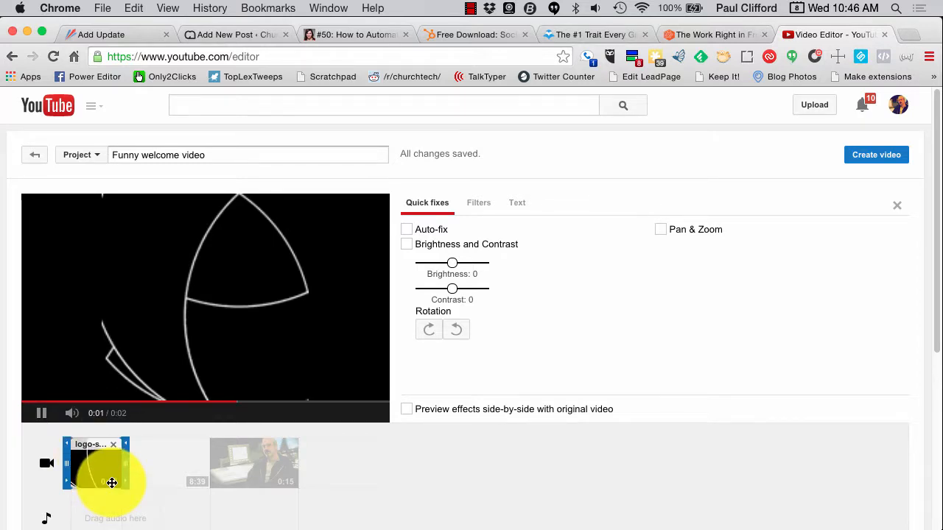
Remove the logo-slice_01.png clip from the timeline and insert the blue "YOUTUBE-COV..." photo at the start in its place
click(116, 447)
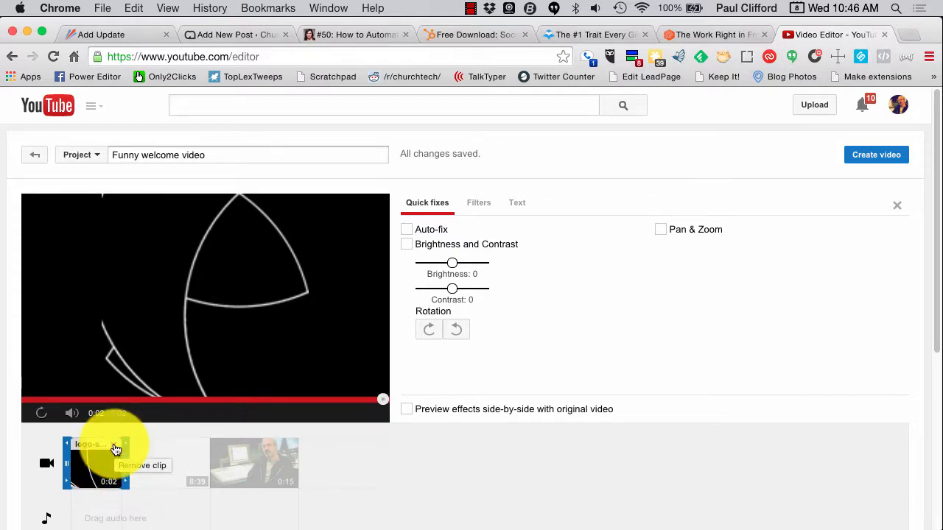
click(645, 355)
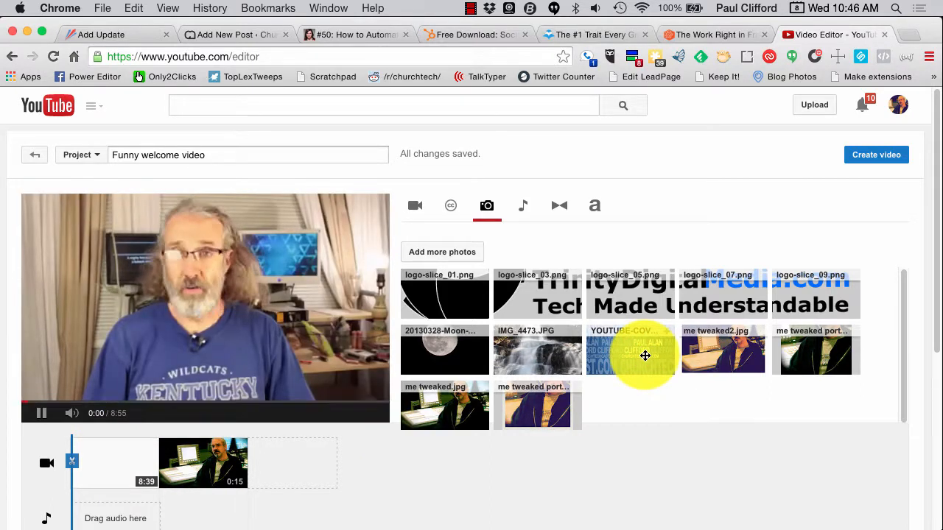
drag(645, 356, 69, 464)
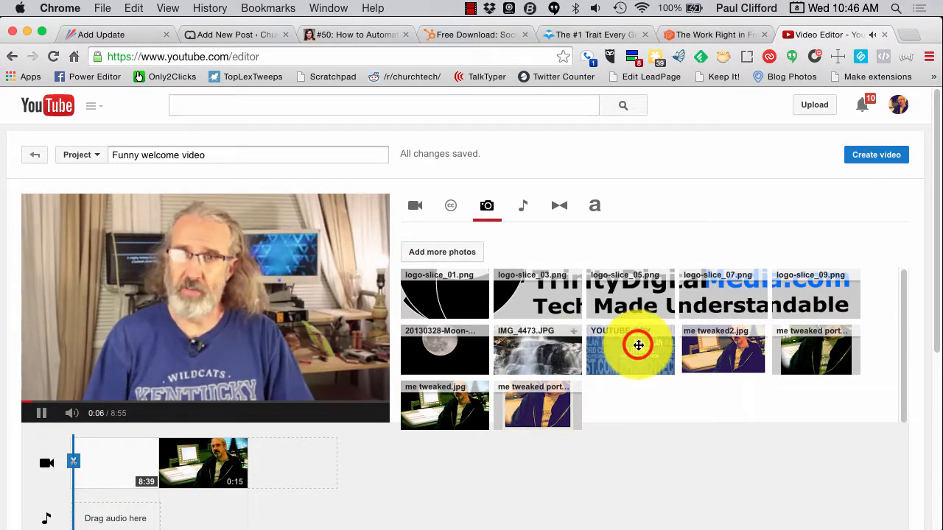
drag(0, 454, 71, 474)
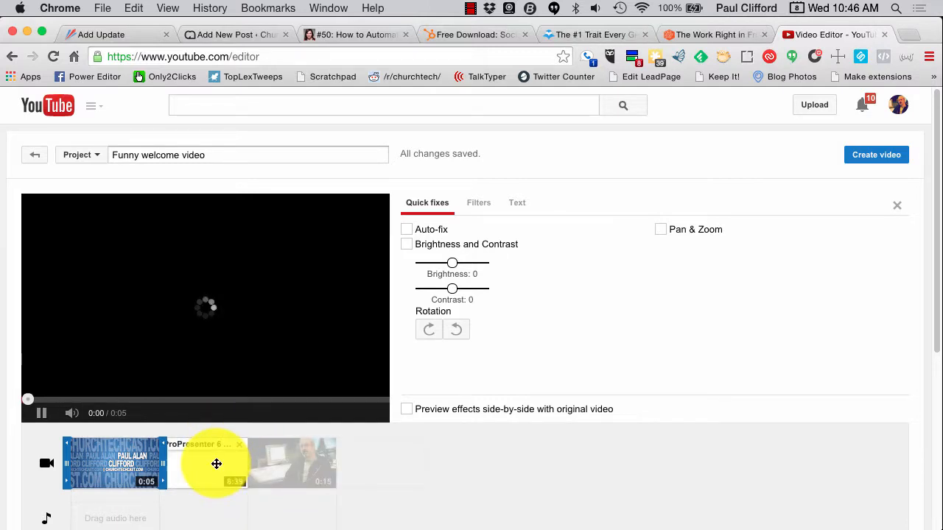
Try to extend the end of the ProPresenter 6 video clip on the timeline, and pause the project preview
click(202, 466)
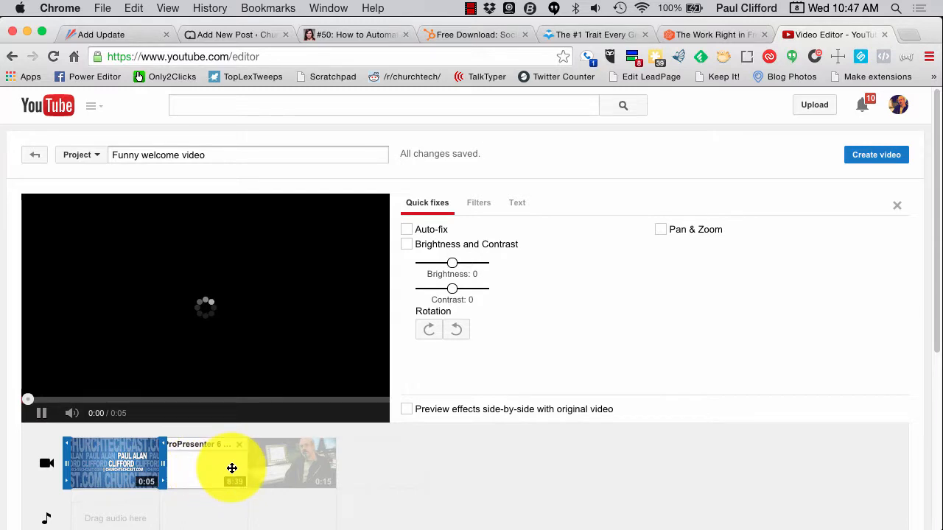
drag(252, 467, 272, 469)
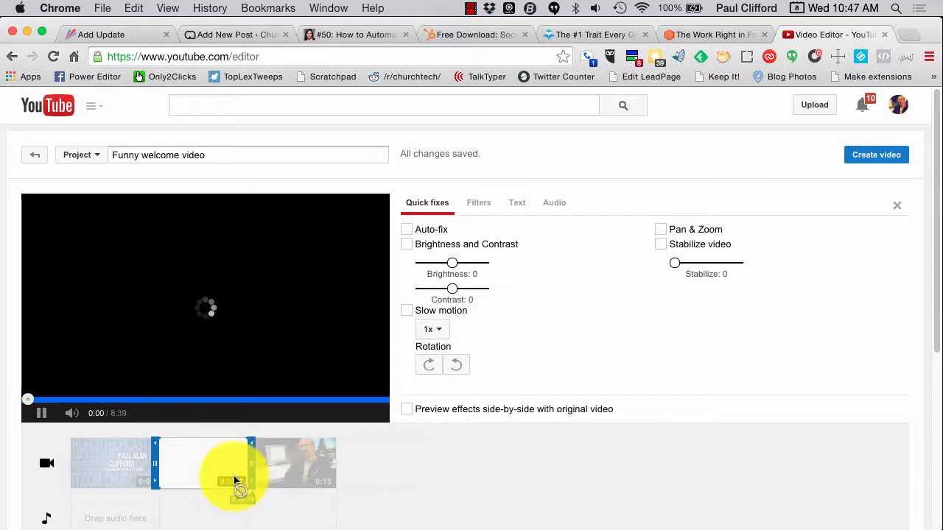
click(153, 472)
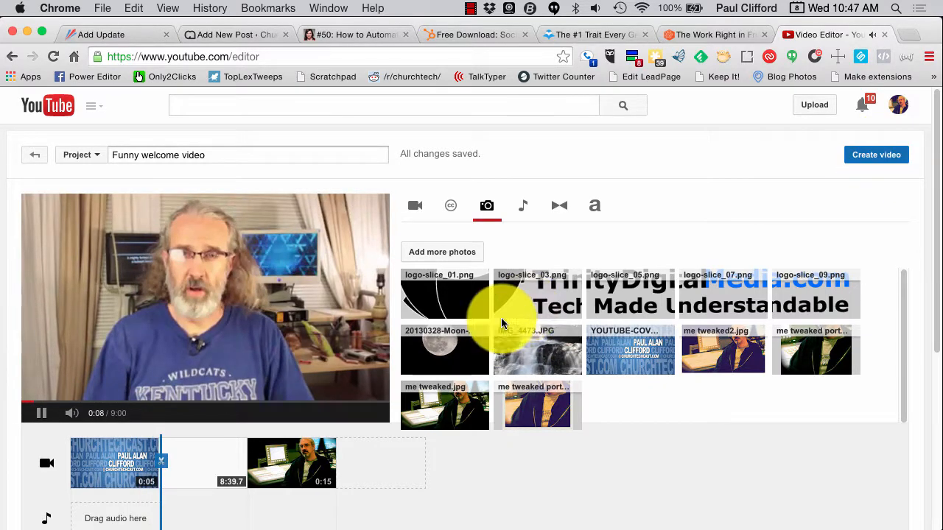
click(41, 413)
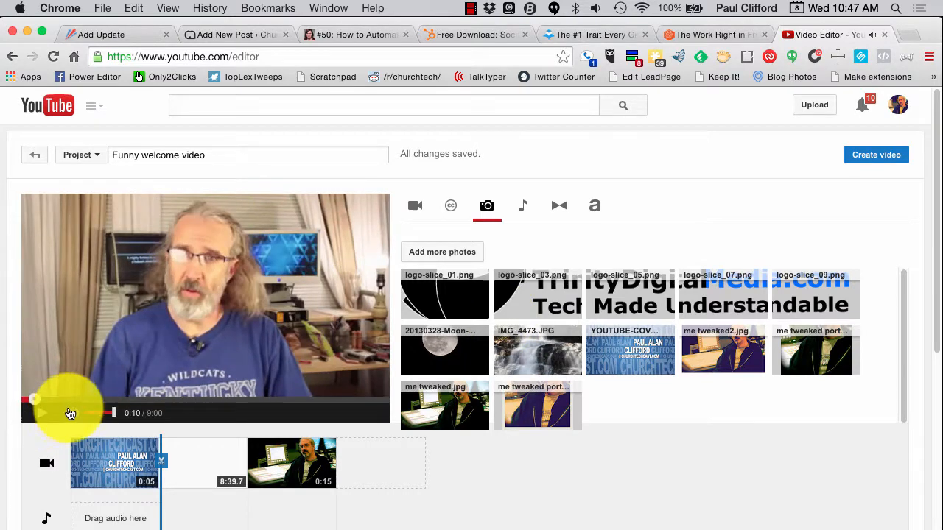
Publish the "Funny welcome video" project as a finished video and dismiss the notification
click(859, 159)
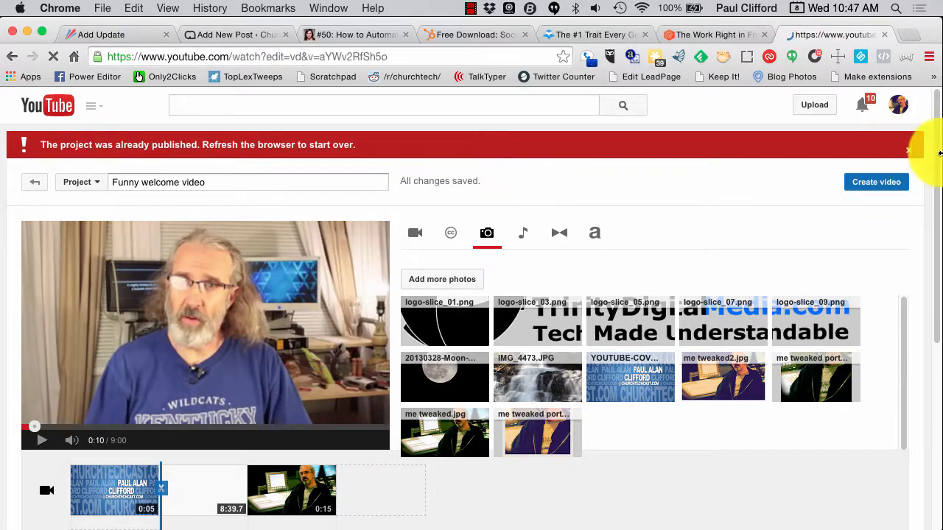
click(910, 150)
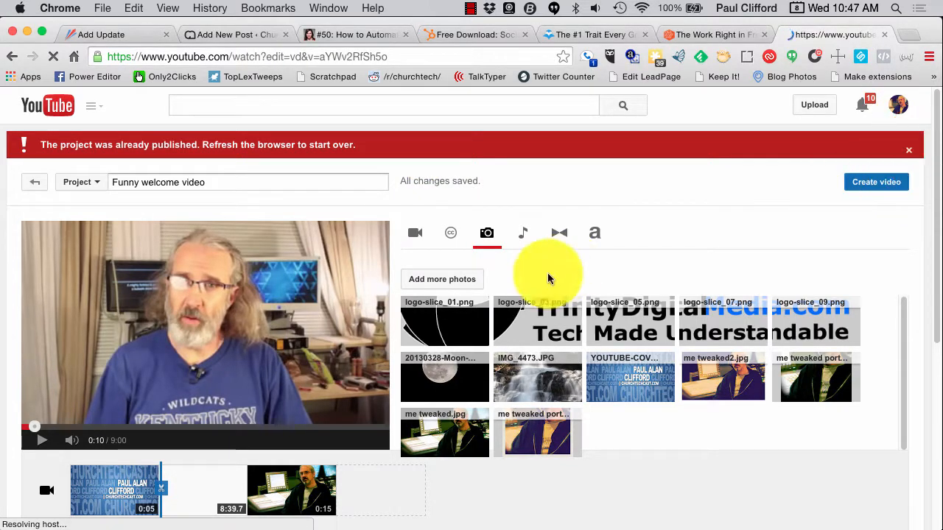
click(908, 150)
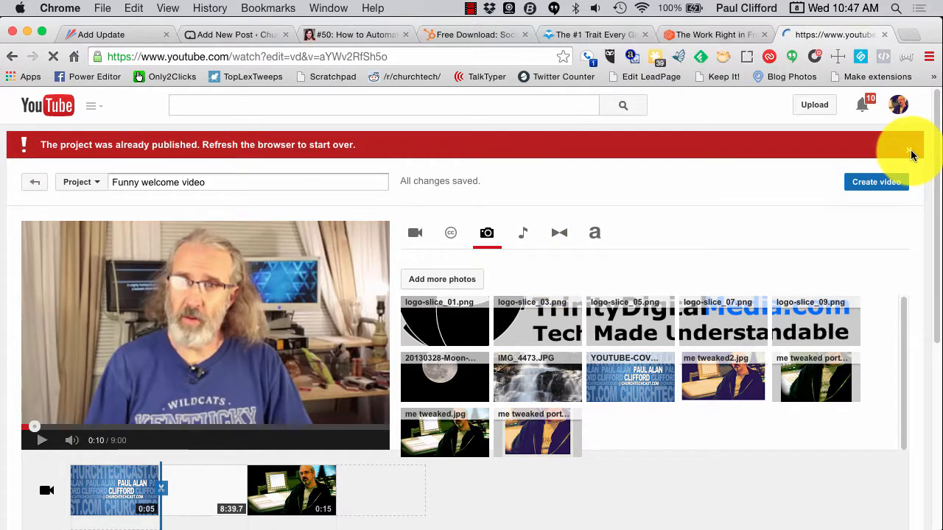
click(909, 152)
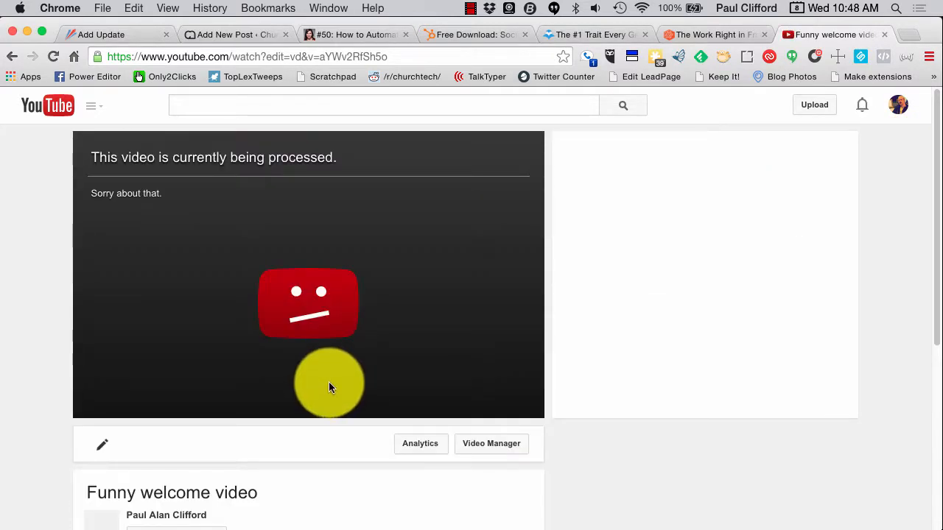
Review the published video's page, including its description and tags, and open the Video Manager
scroll(316, 338, down, 5)
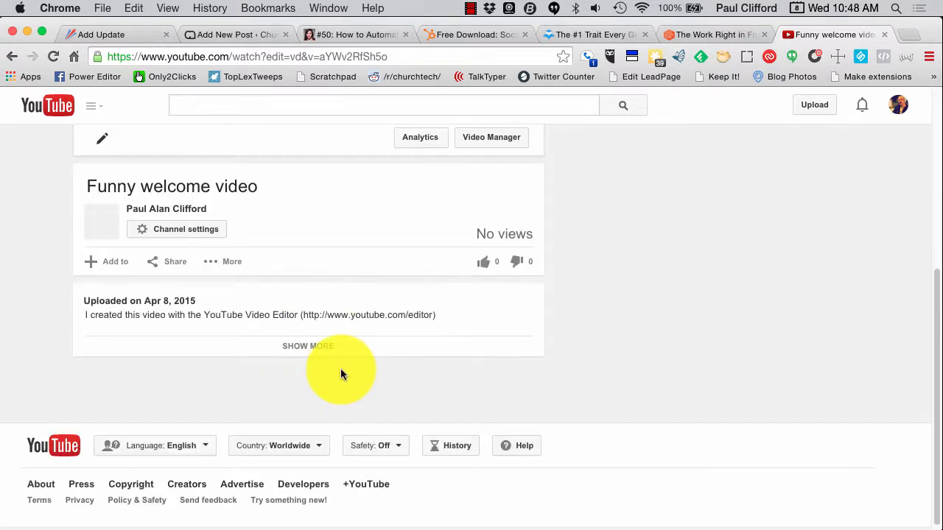
scroll(340, 369, up, 4)
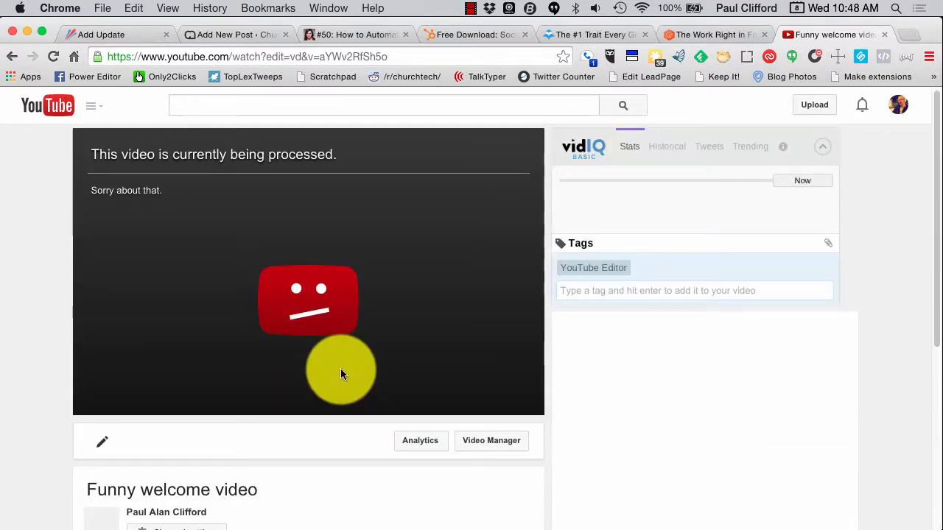
scroll(340, 374, down, 4)
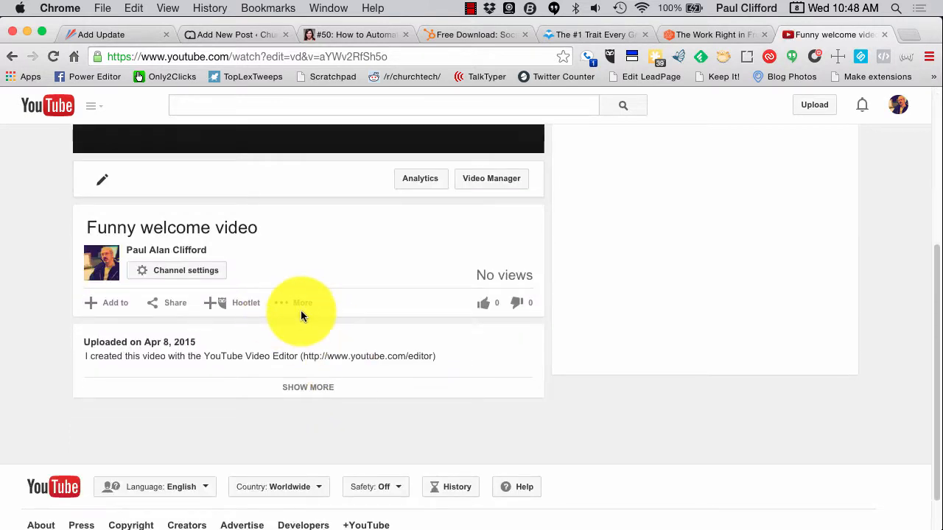
scroll(162, 288, up, 1)
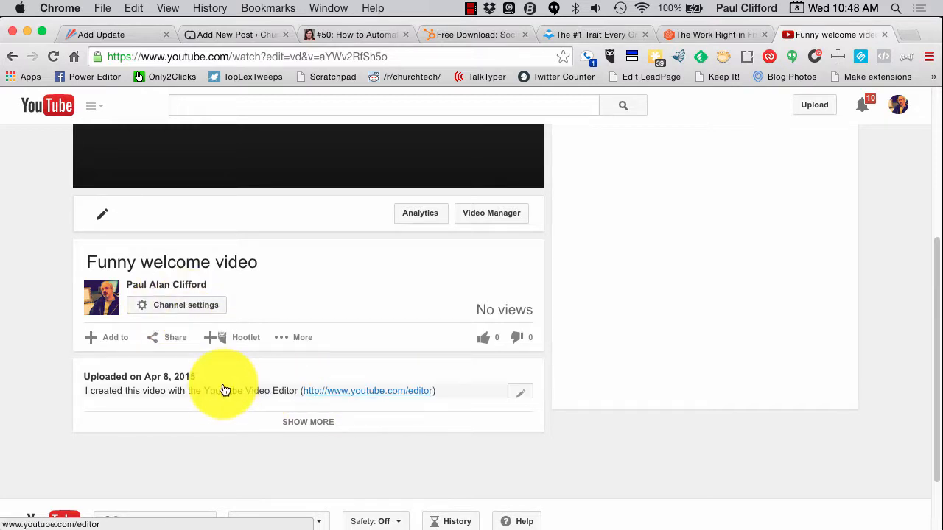
scroll(423, 346, up, 4)
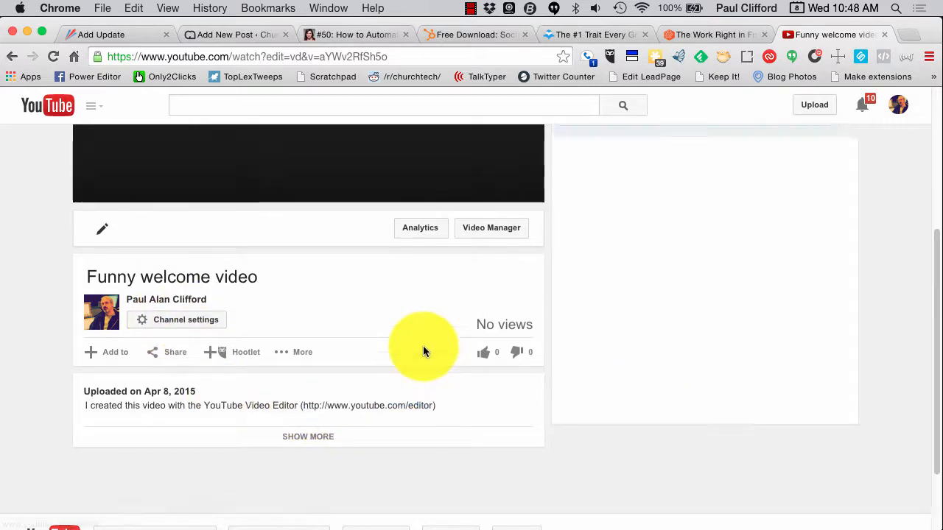
scroll(423, 353, up, 3)
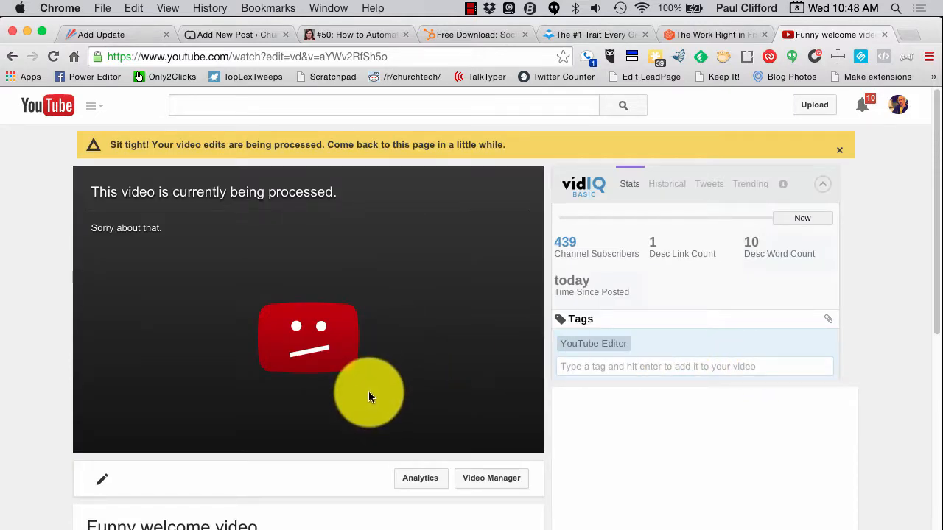
click(477, 479)
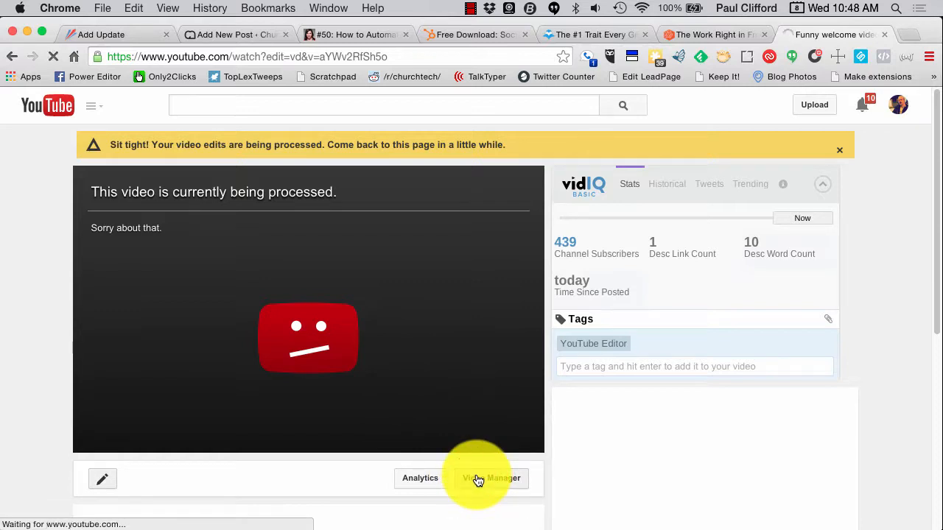